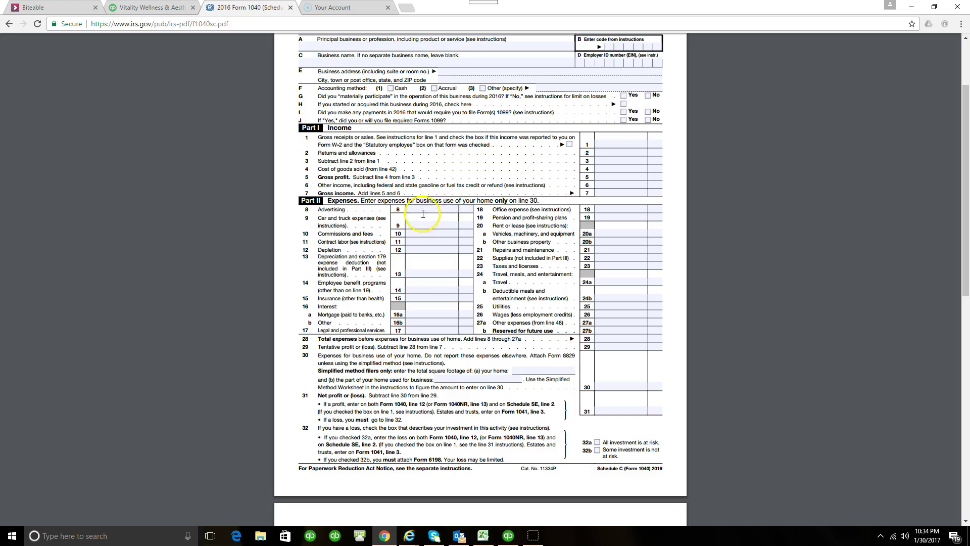
- Switch to QuickBooks and open the Chart of Accounts in a maximized window
click(511, 538)
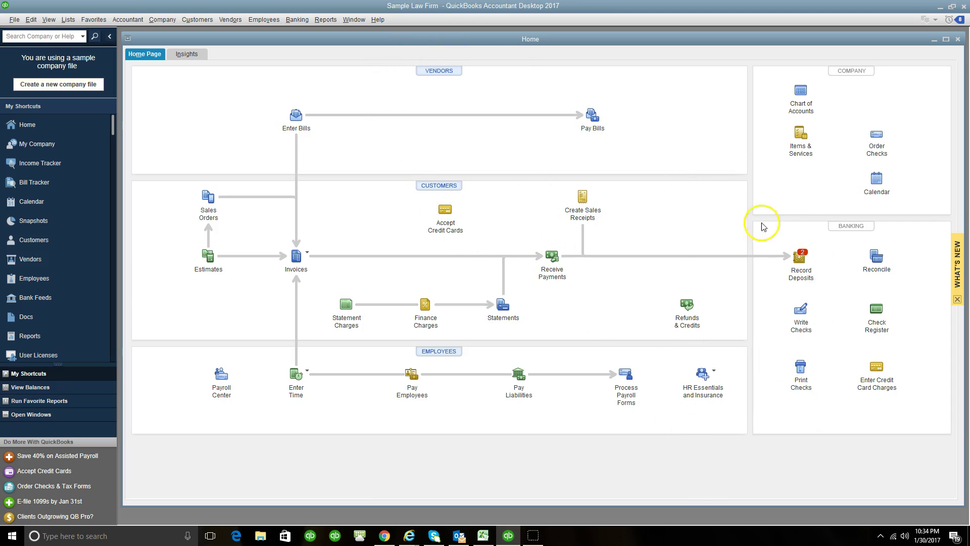
click(136, 20)
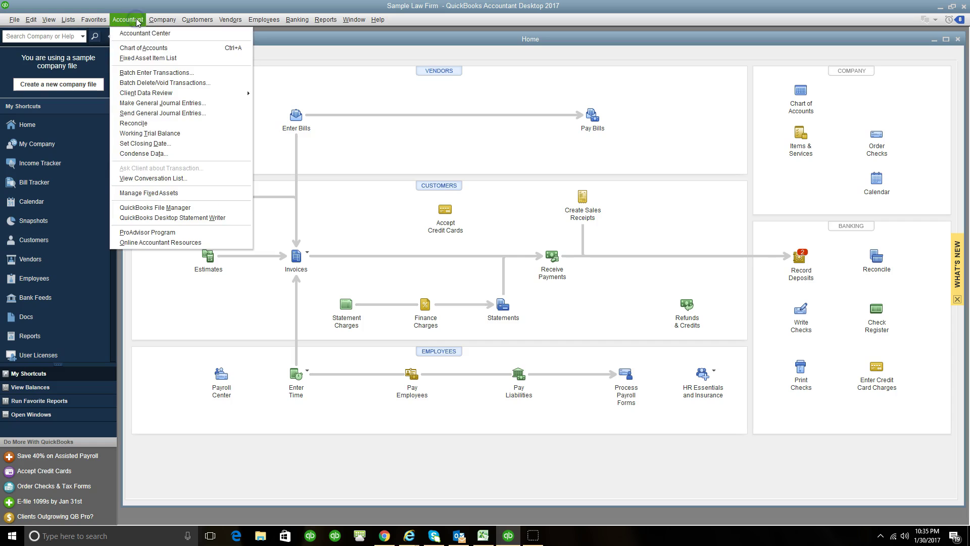
click(146, 48)
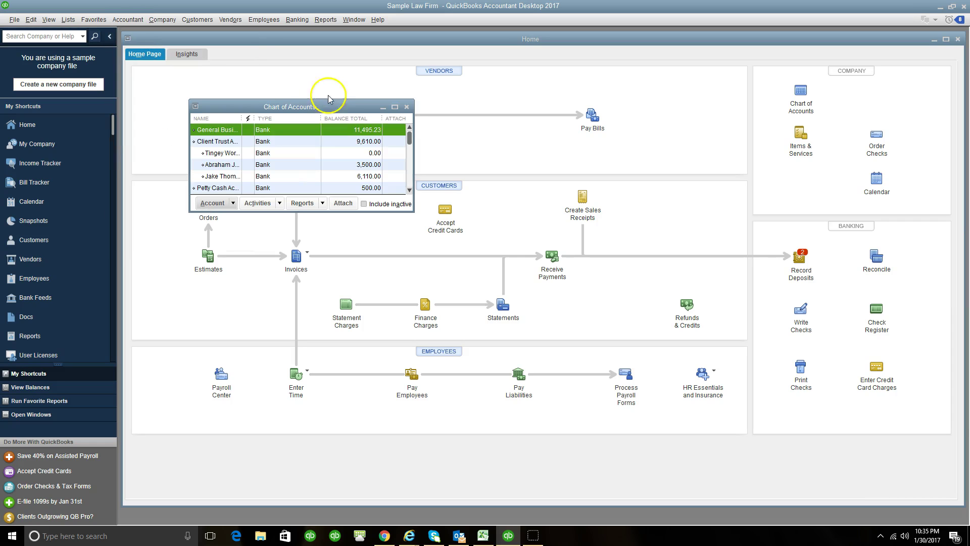
click(394, 107)
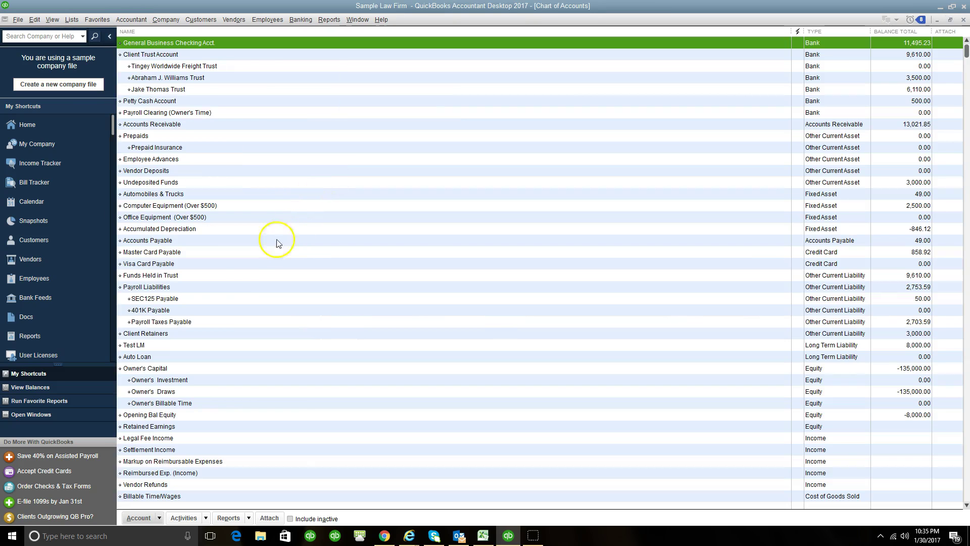
- Look through the chart of accounts, examining the account names and types from bank accounts down to expenses
scroll(177, 384, down, 8)
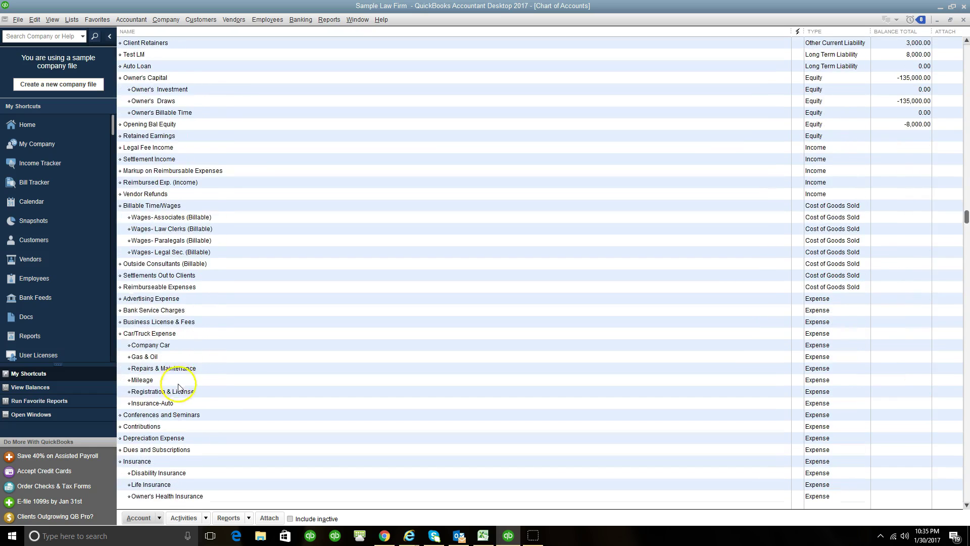
scroll(178, 384, down, 15)
scroll(184, 404, up, 10)
scroll(184, 405, up, 13)
scroll(852, 236, down, 2)
scroll(852, 236, down, 10)
scroll(829, 237, up, 4)
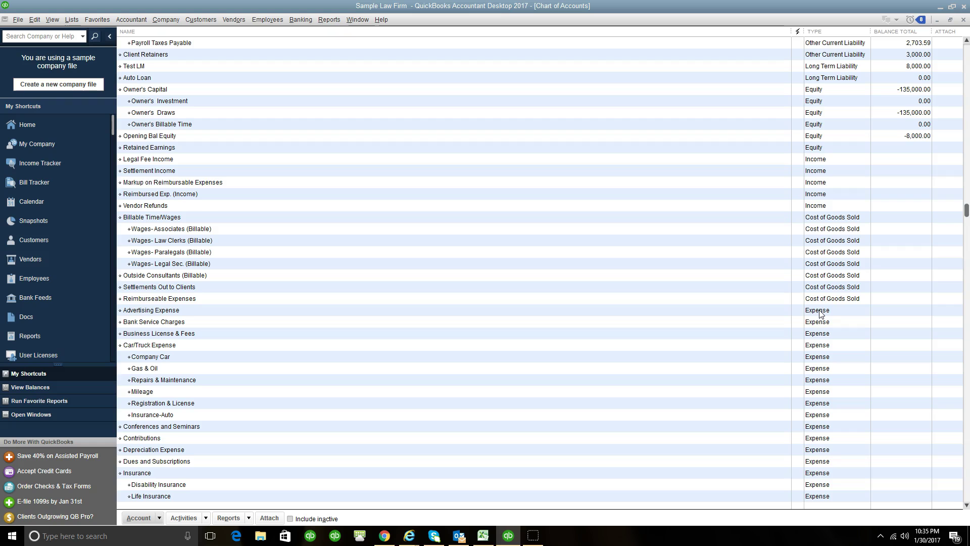
scroll(820, 313, down, 8)
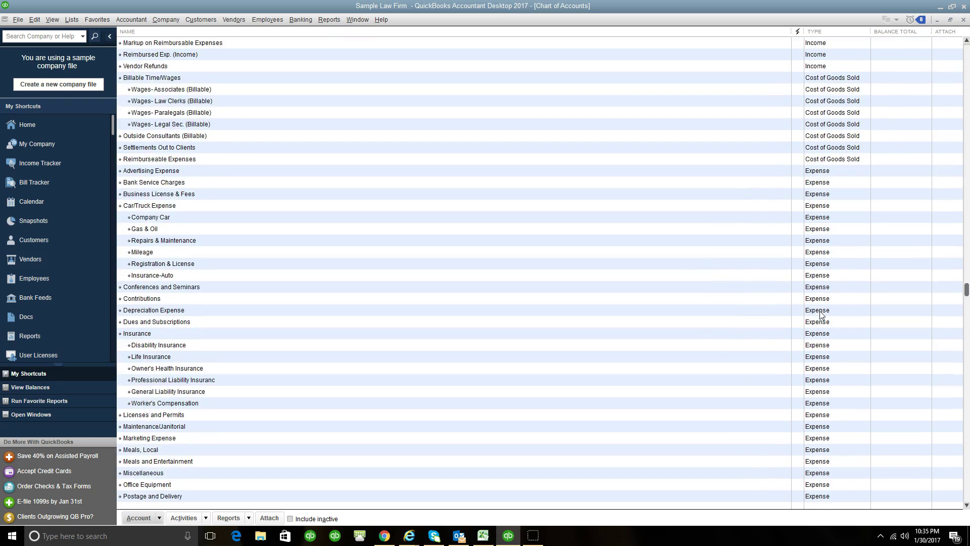
scroll(820, 313, down, 1)
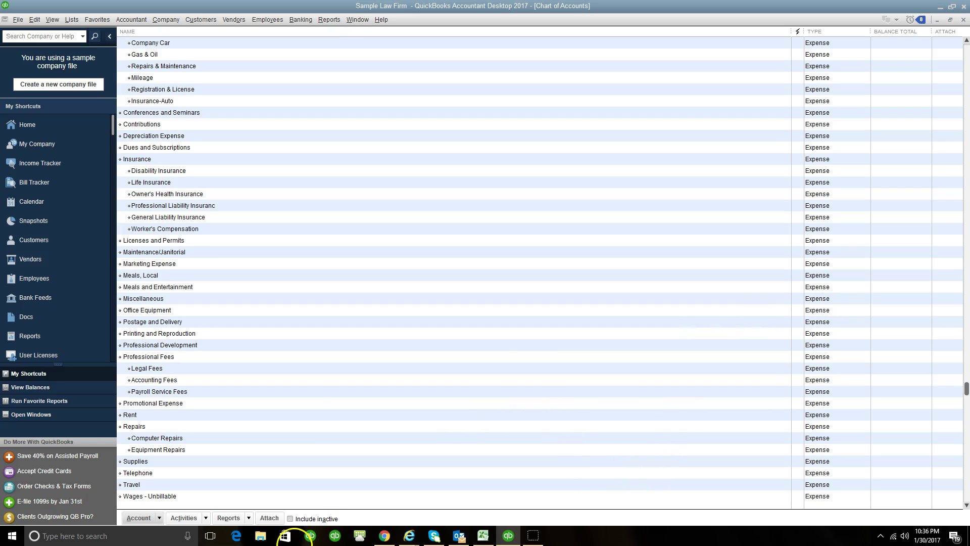
scroll(293, 240, up, 20)
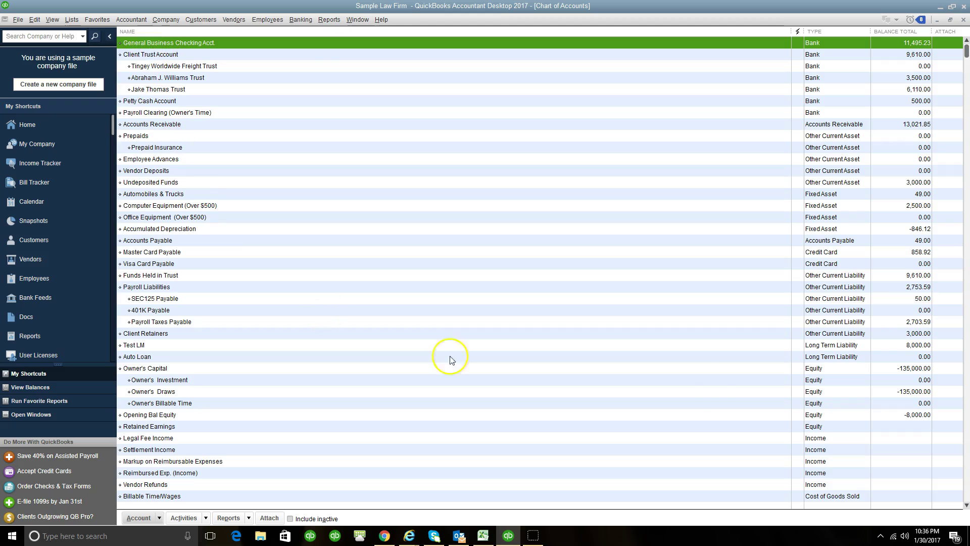
scroll(828, 363, down, 2)
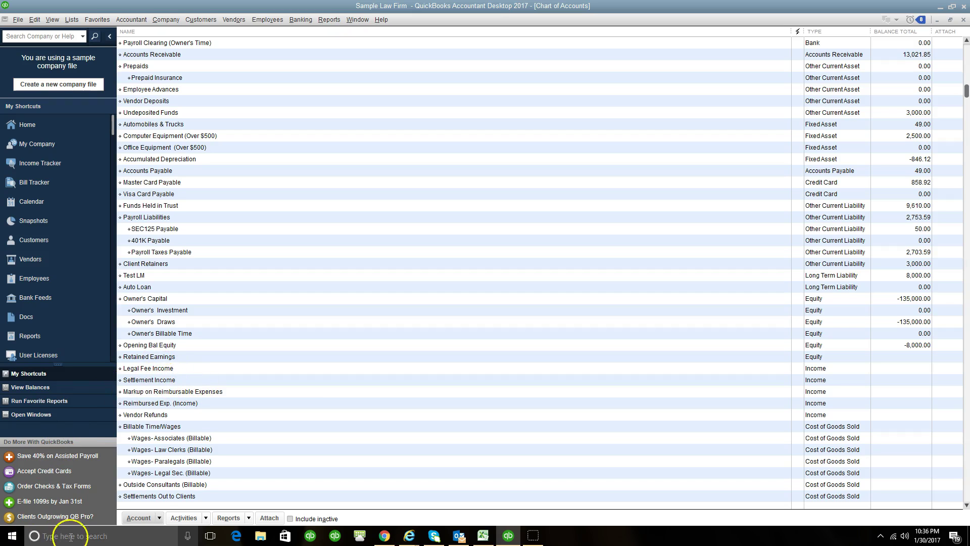
- Start a new Income account and name it Tax Preparation Services
click(159, 519)
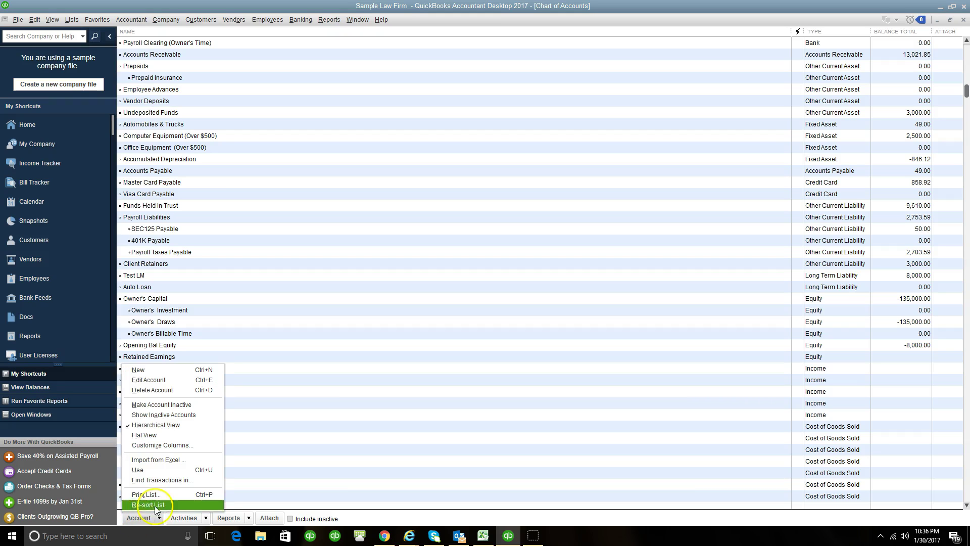
click(169, 374)
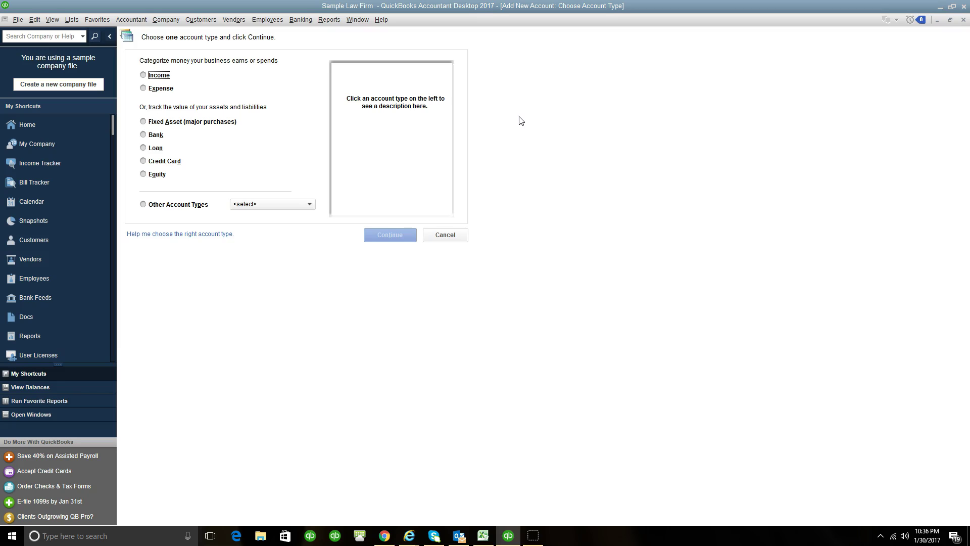
click(145, 75)
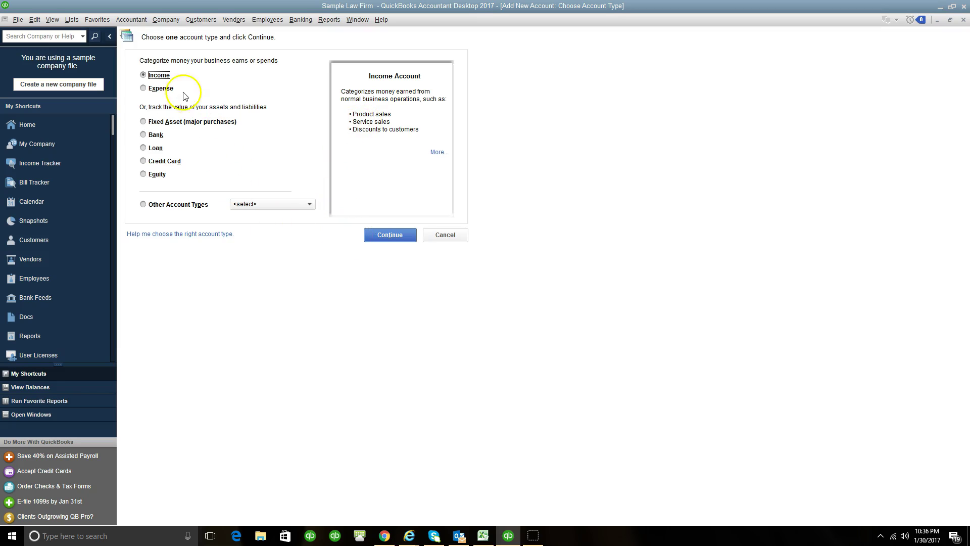
click(389, 237)
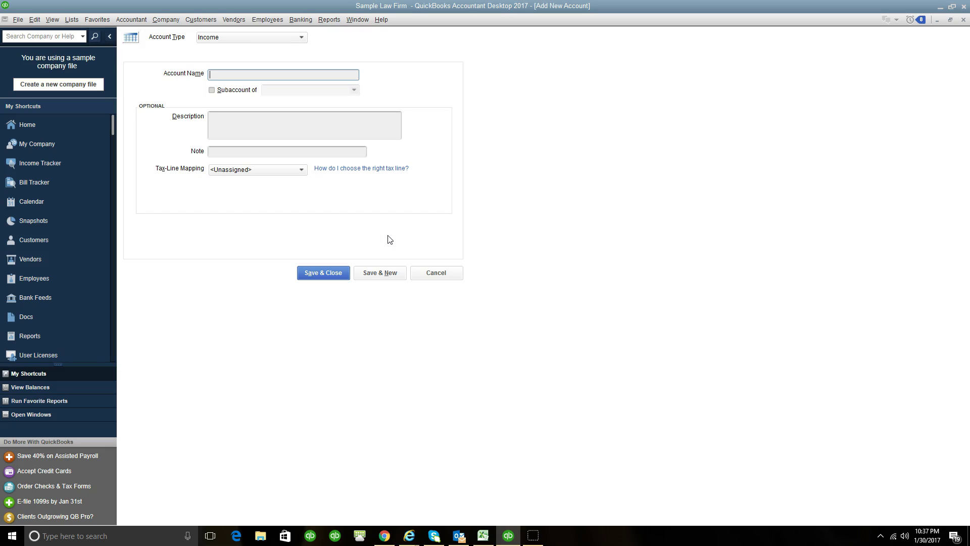
click(291, 76)
text(Tax Preparation Services)
- Check the tax-line choices against the gross receipts line of the Schedule C form in Chrome, and return to QuickBooks
click(301, 171)
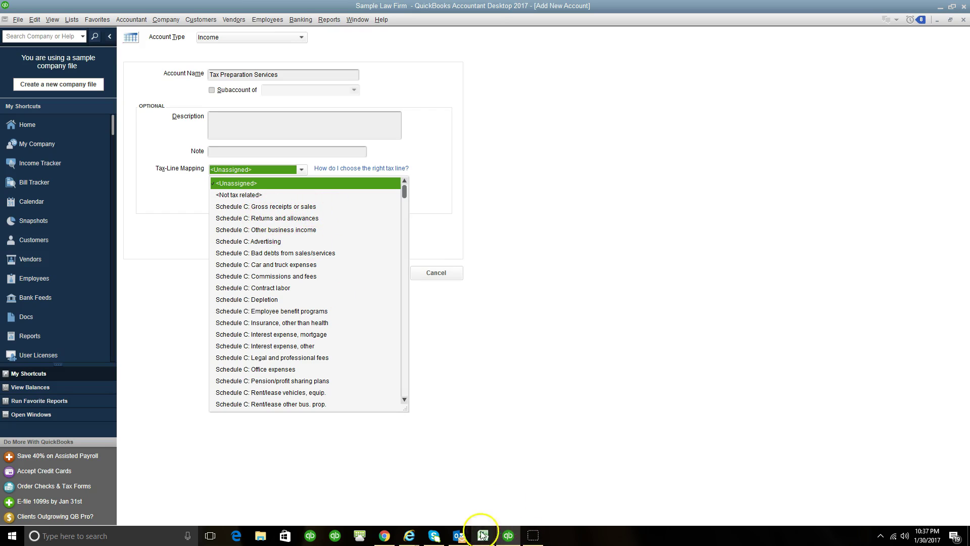
click(386, 536)
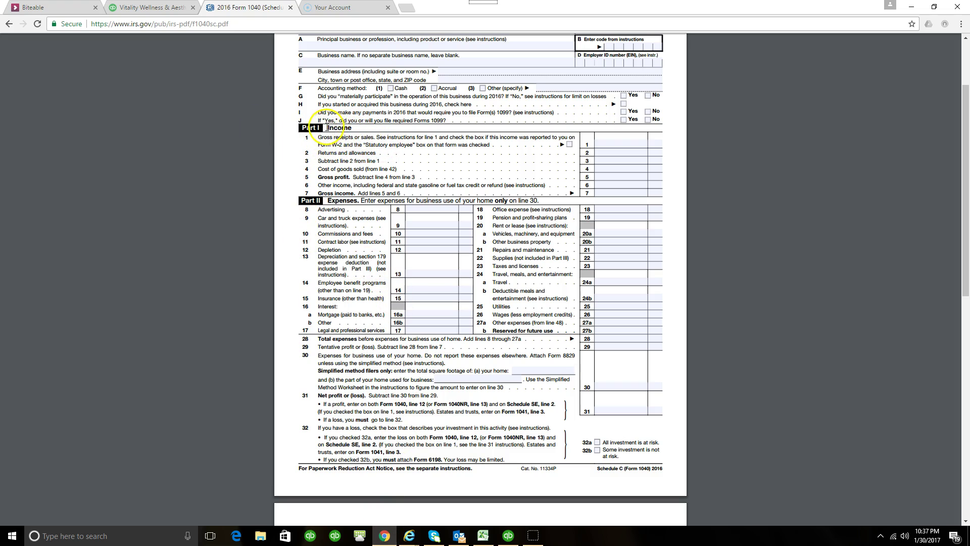
drag(363, 121, 414, 137)
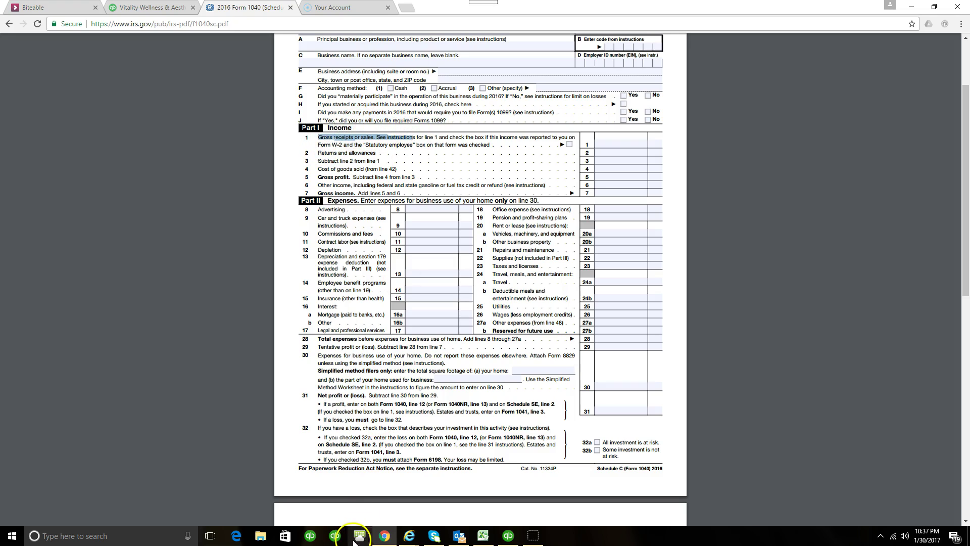
click(508, 536)
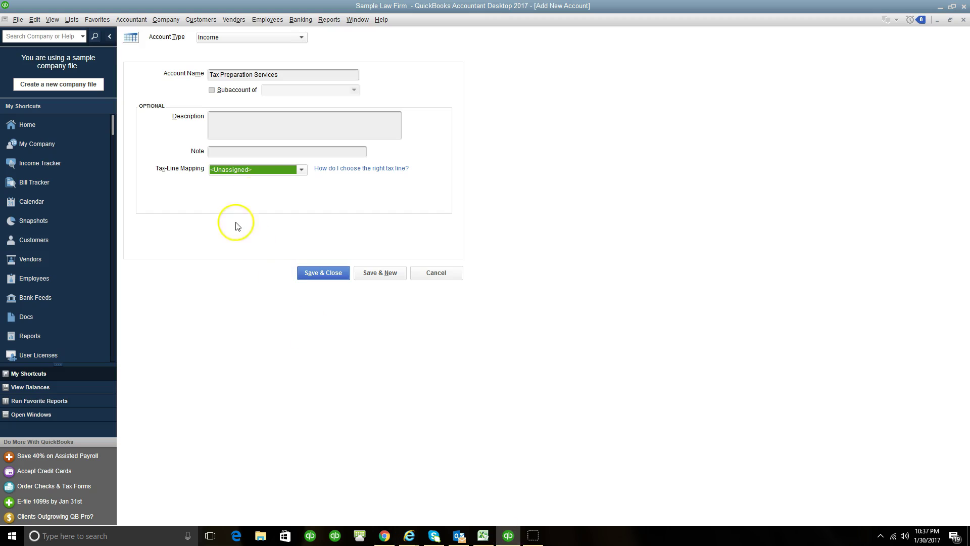
- Map the Tax Preparation Services account to the tax line Schedule C: Gross receipts or sales and save the account
click(300, 171)
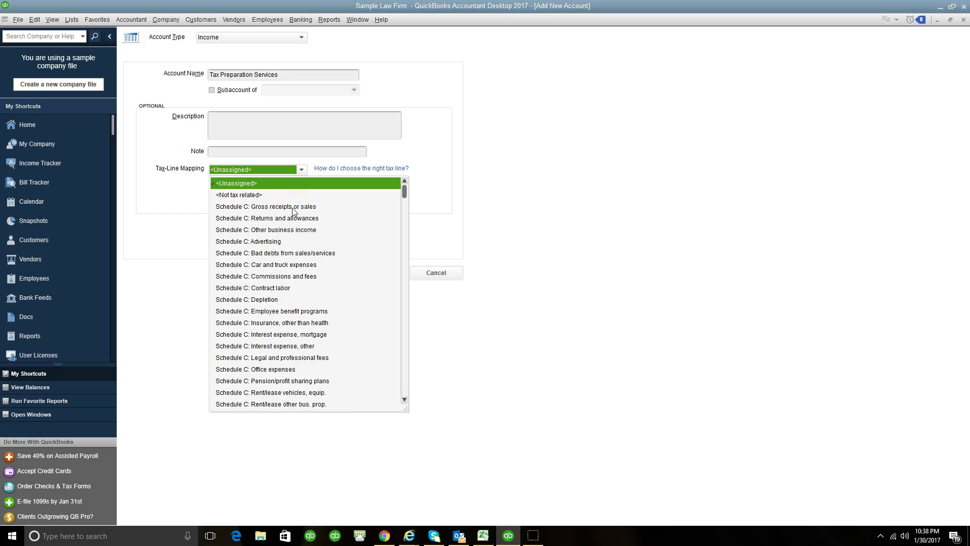
click(243, 207)
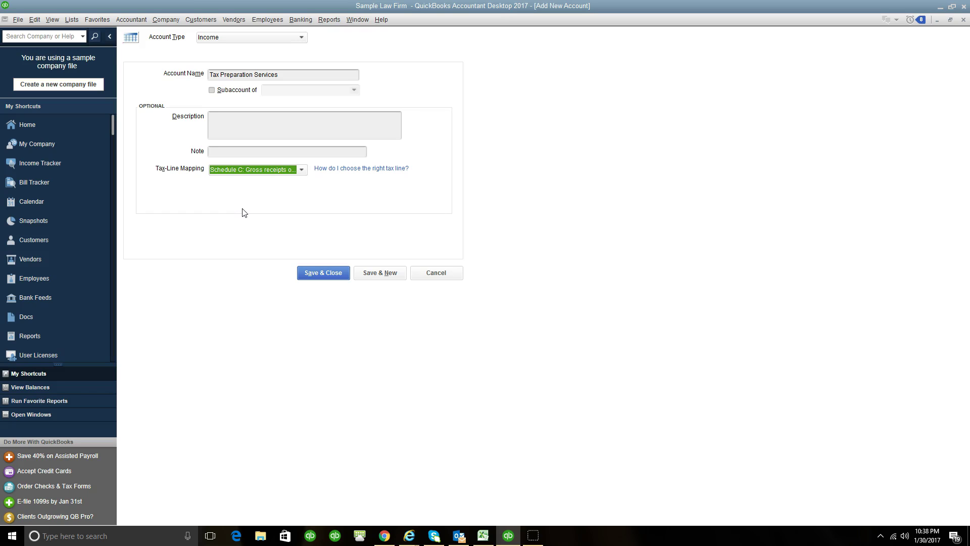
click(323, 279)
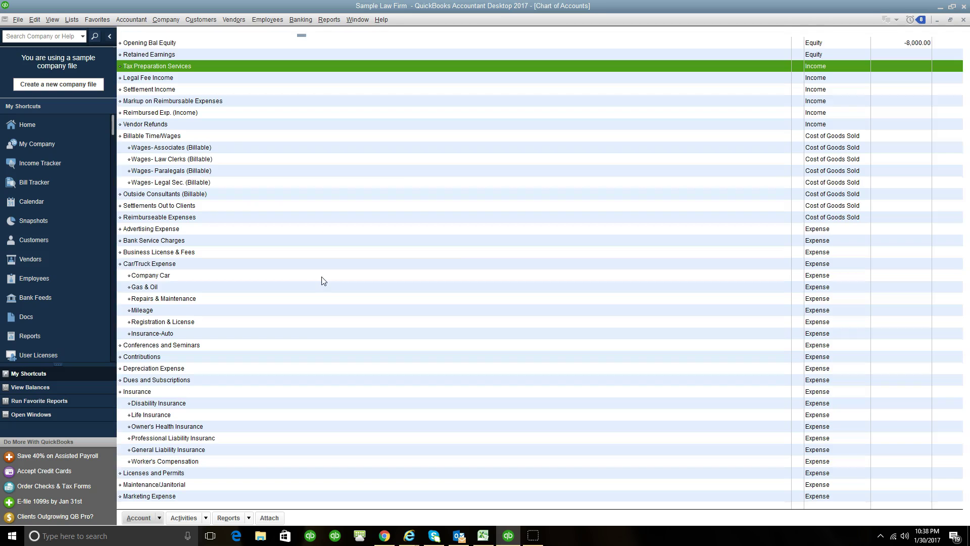
- Reopen the Tax Preparation Services account to review its tax-line mapping, and close it again
scroll(208, 143, up, 1)
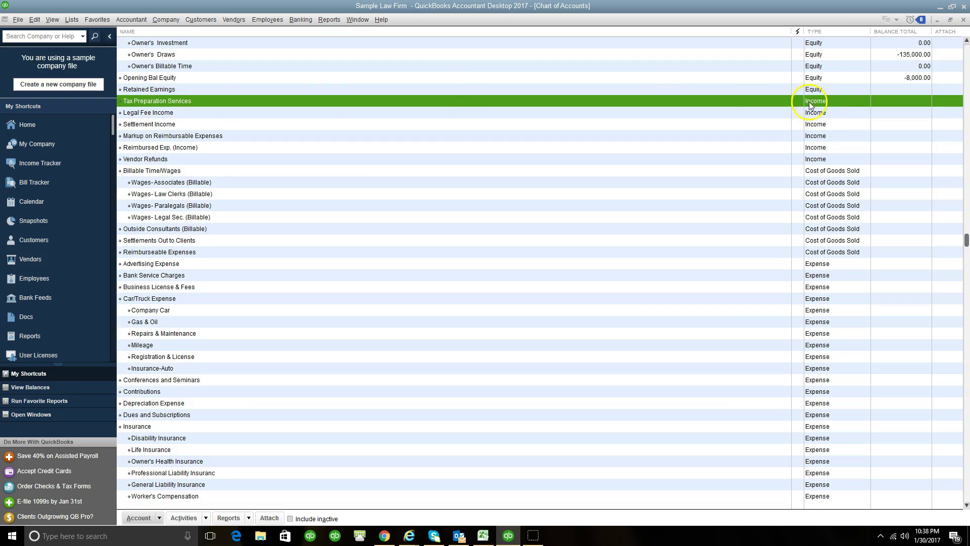
right_click(686, 101)
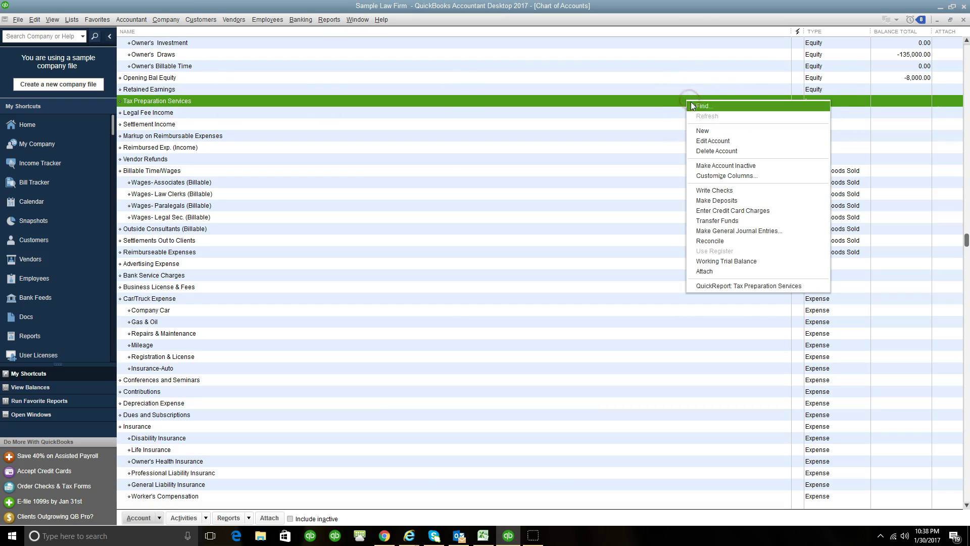
click(715, 141)
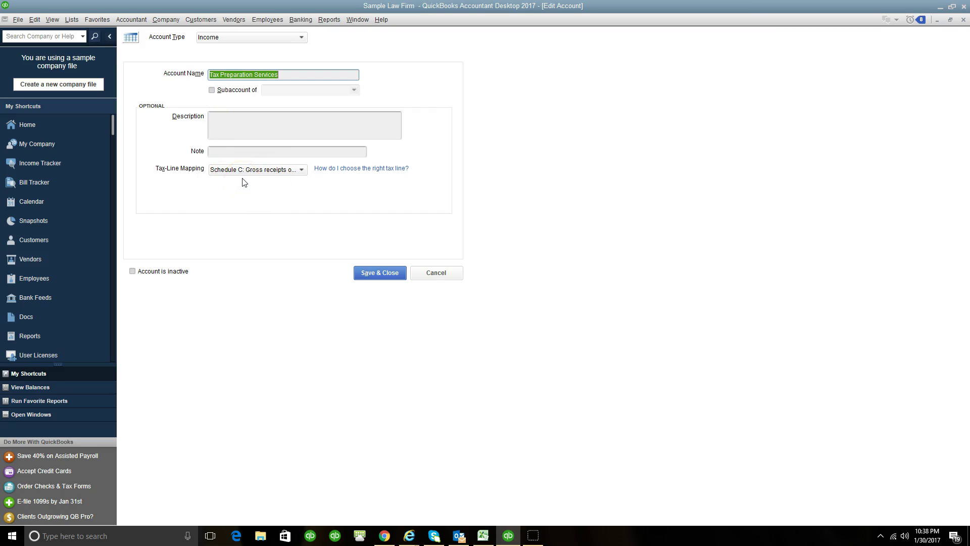
click(379, 277)
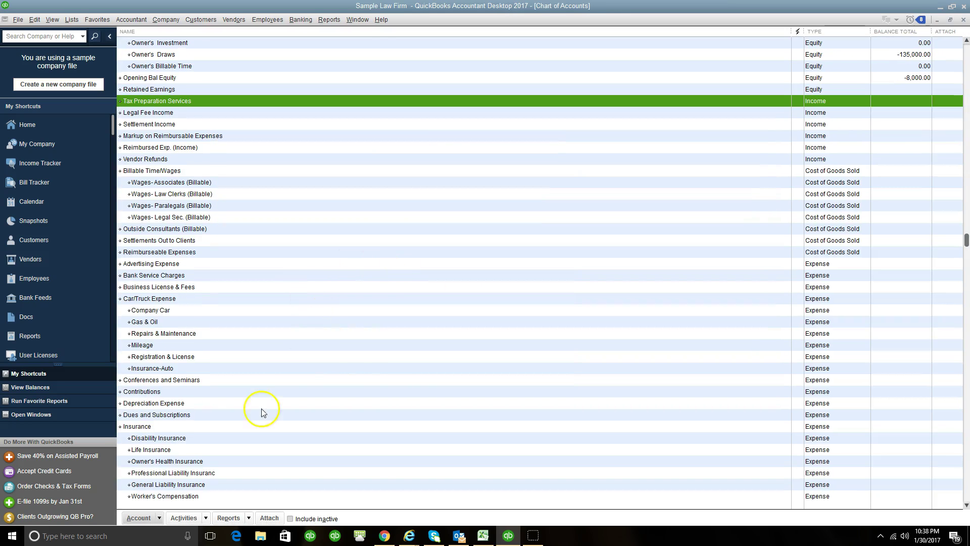
- Compare the expense accounts in the chart with the expense lines on the Schedule C form in Chrome
scroll(262, 412, down, 6)
scroll(177, 505, down, 4)
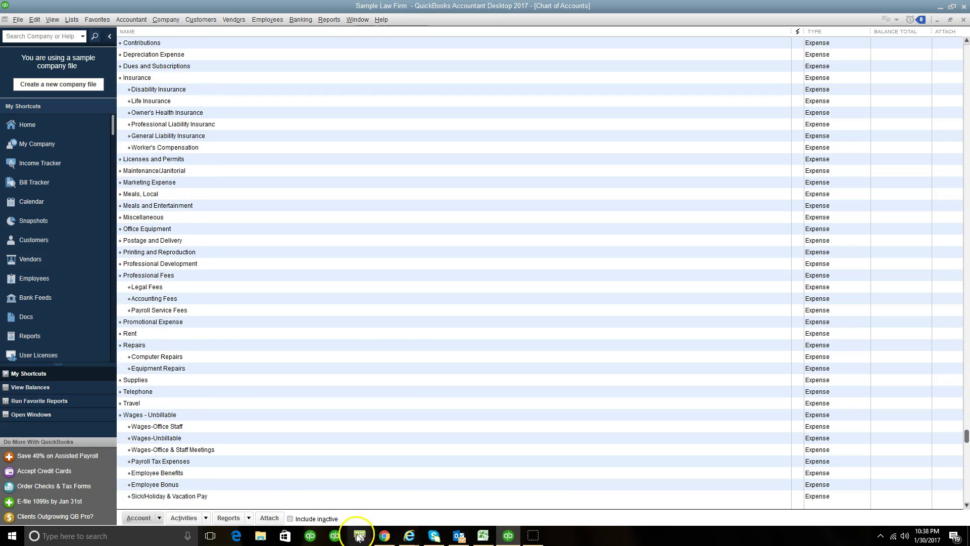
click(384, 535)
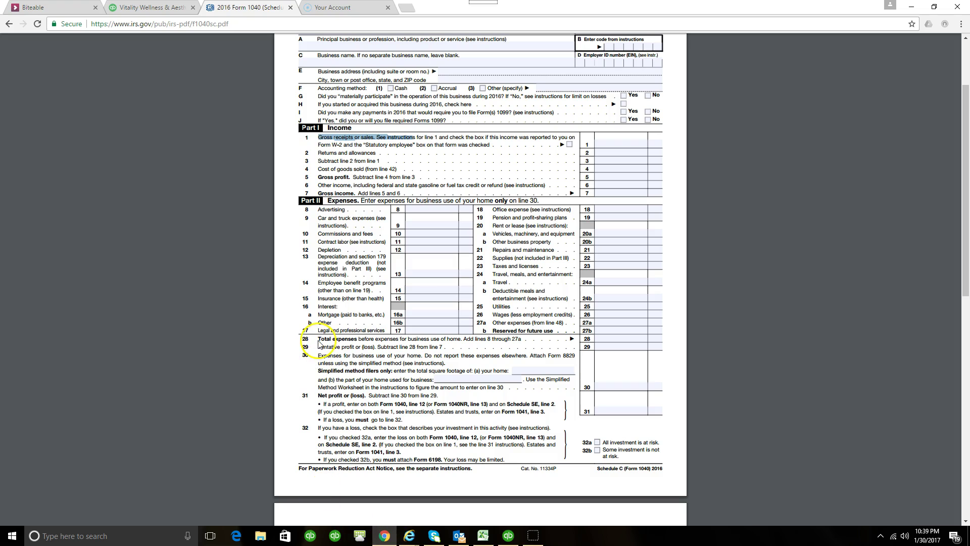
click(383, 537)
scroll(216, 434, down, 1)
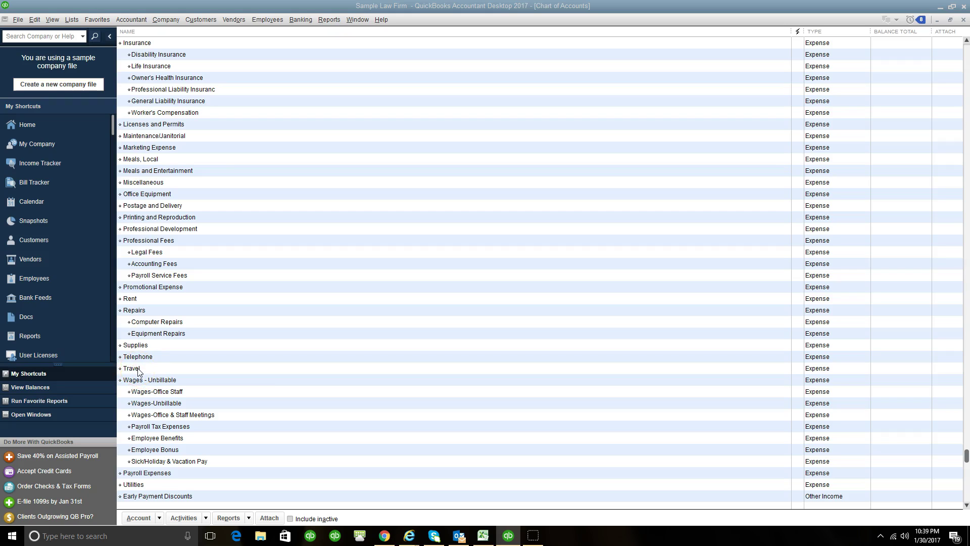
- Start a new Expense account and name it Airfare
click(161, 517)
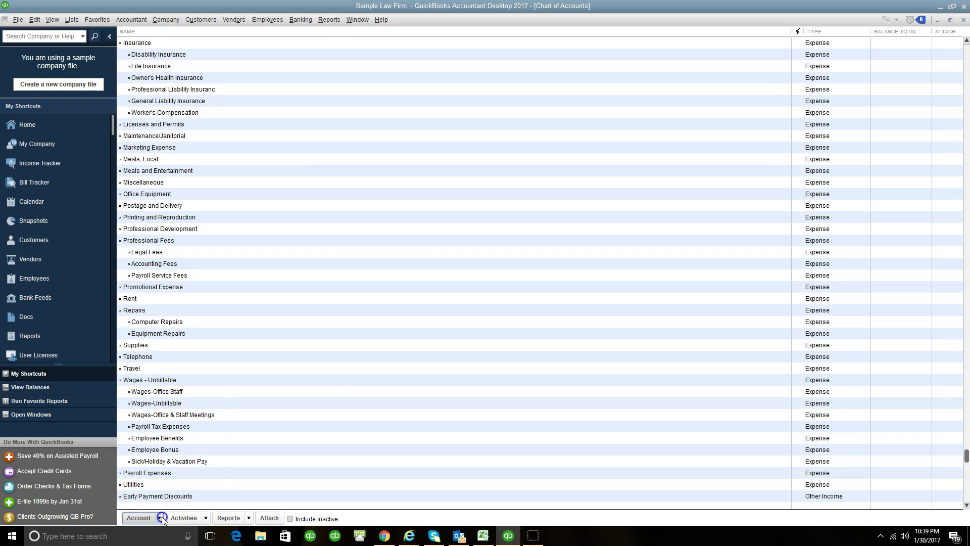
click(179, 374)
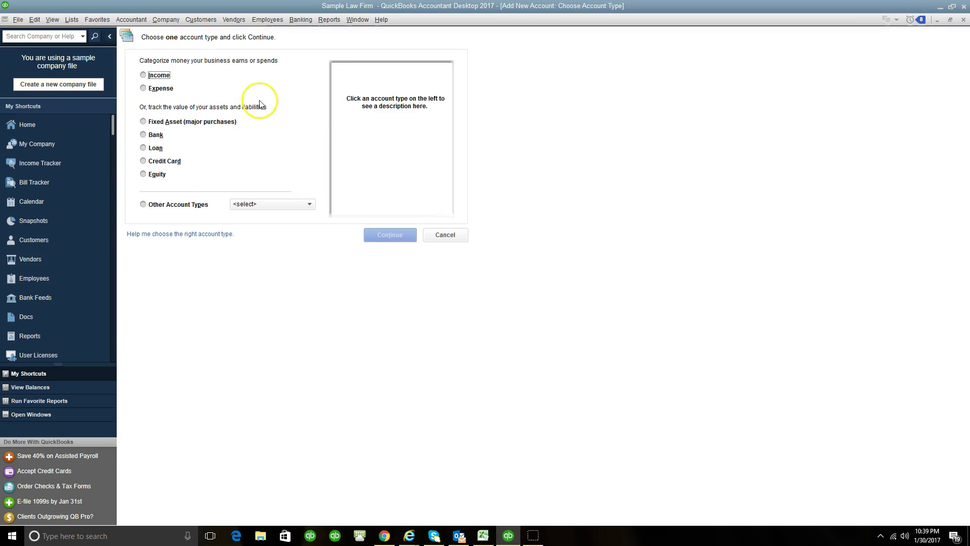
click(144, 88)
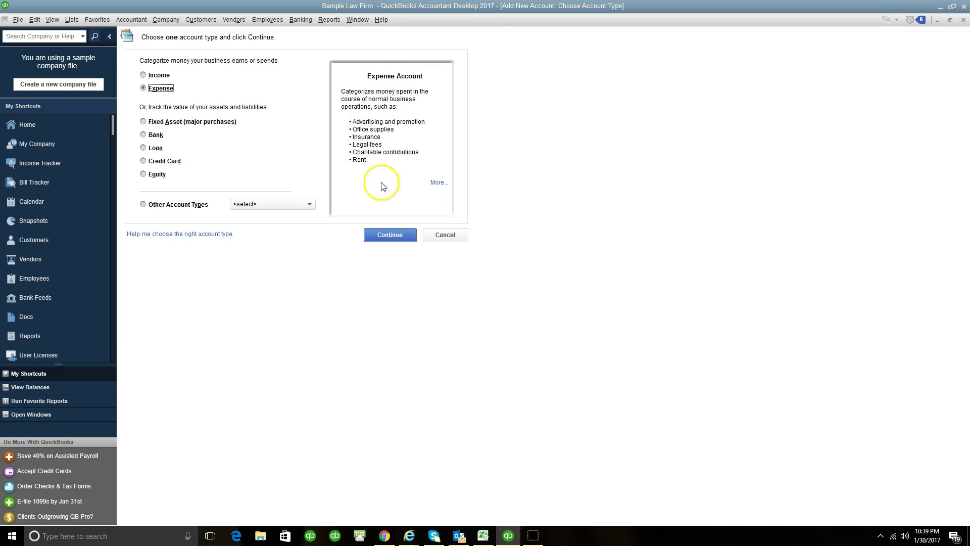
click(389, 235)
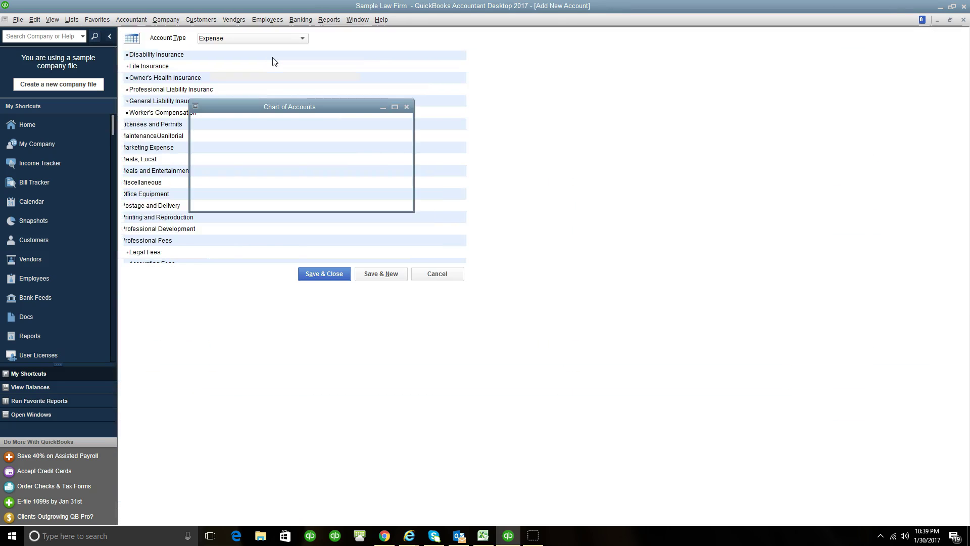
text(Airfare)
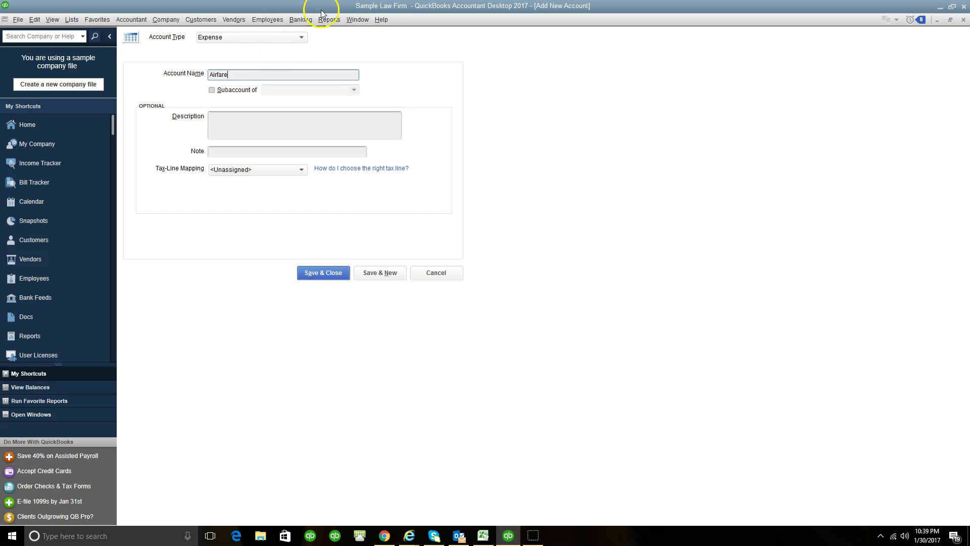
- Make the new Airfare account a subaccount of Travel
click(212, 90)
click(354, 88)
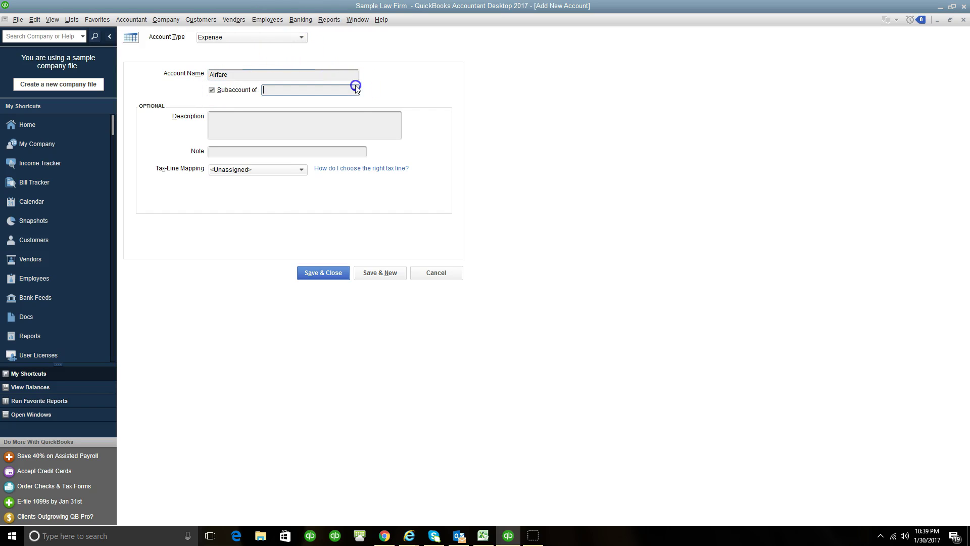
click(354, 89)
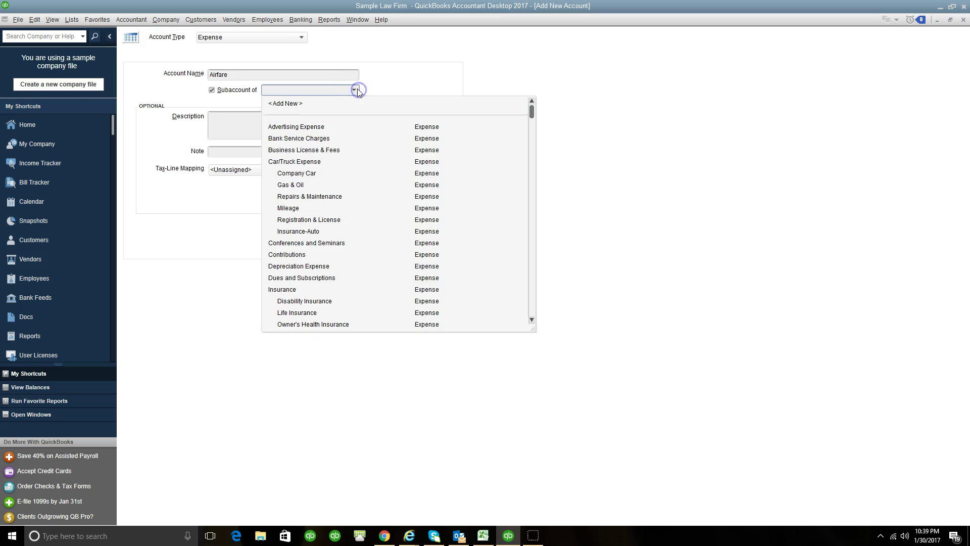
scroll(340, 197, down, 6)
scroll(340, 198, down, 3)
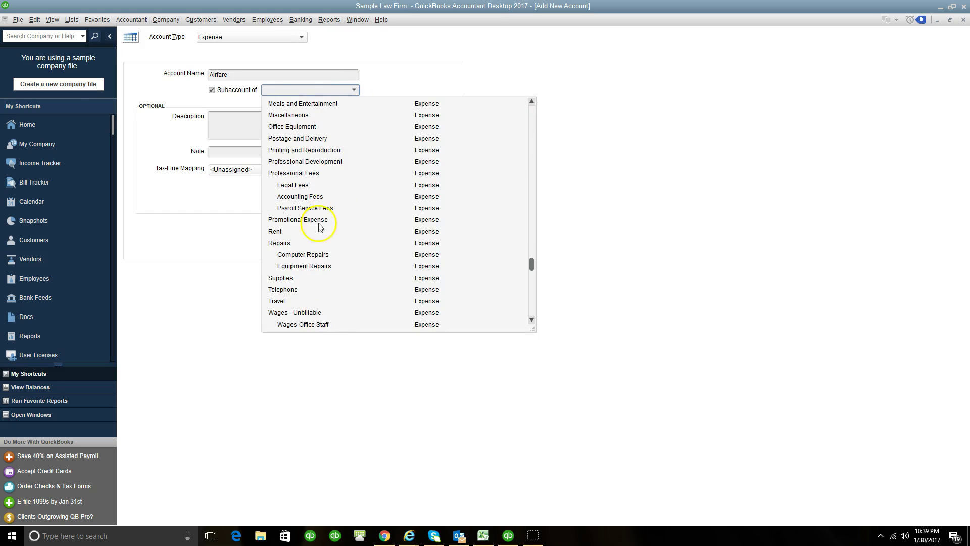
click(286, 302)
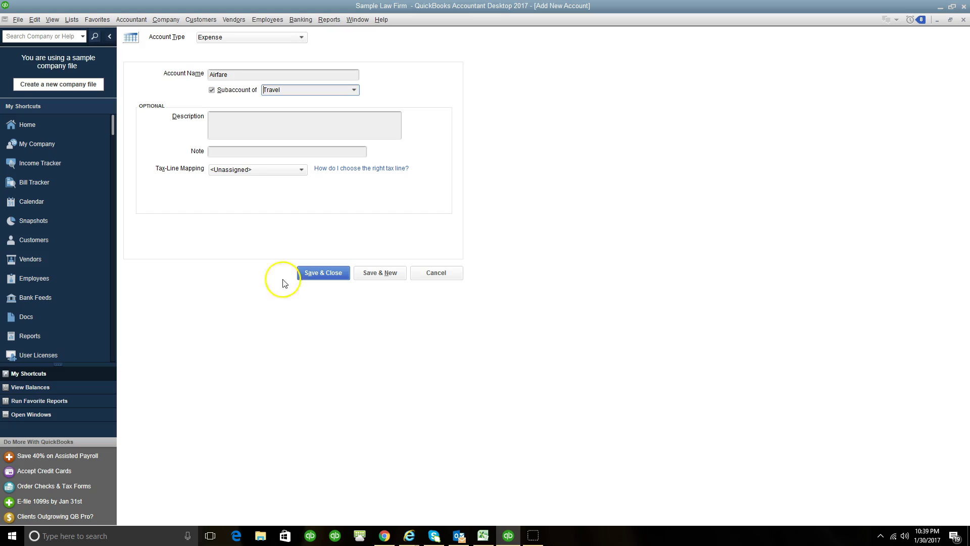
- Map the Airfare account to the tax line Schedule C: Travel
click(302, 169)
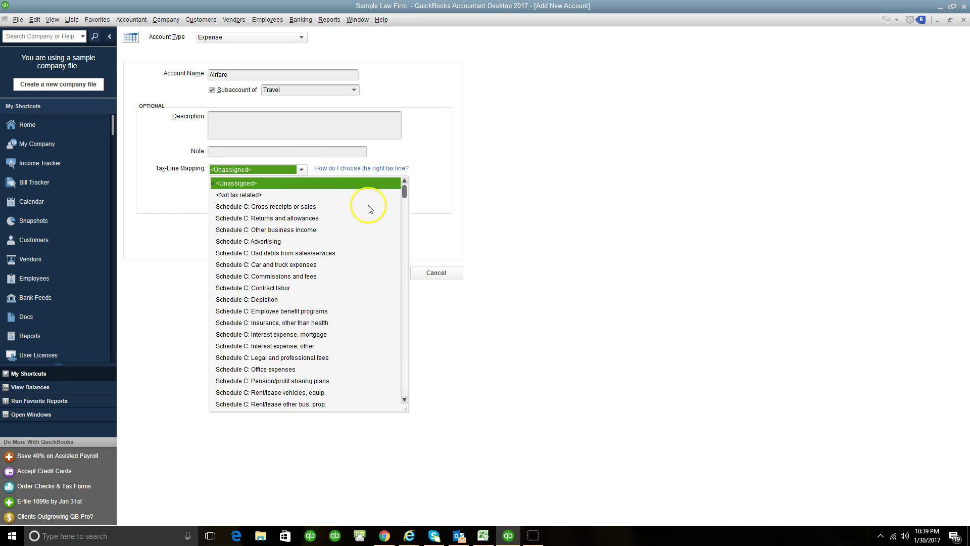
drag(404, 192, 402, 210)
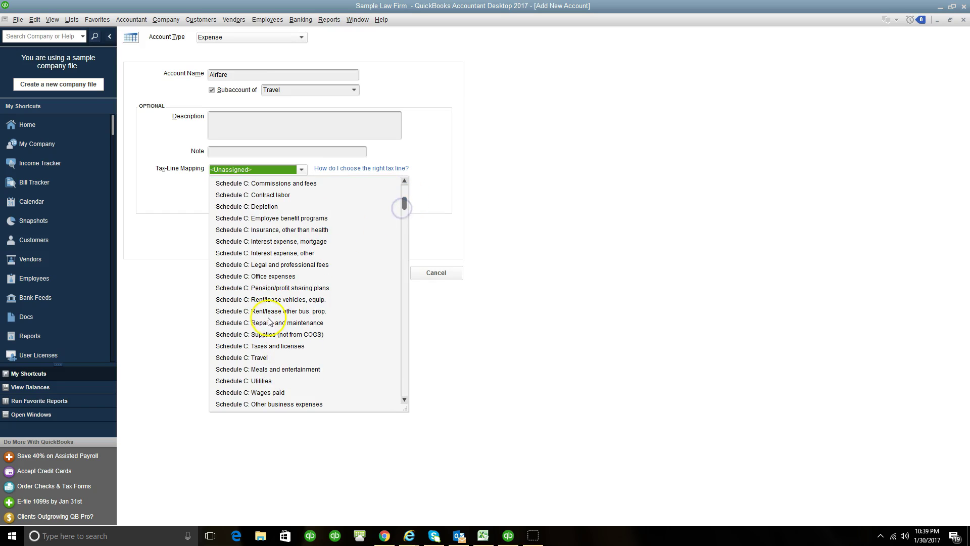
click(242, 360)
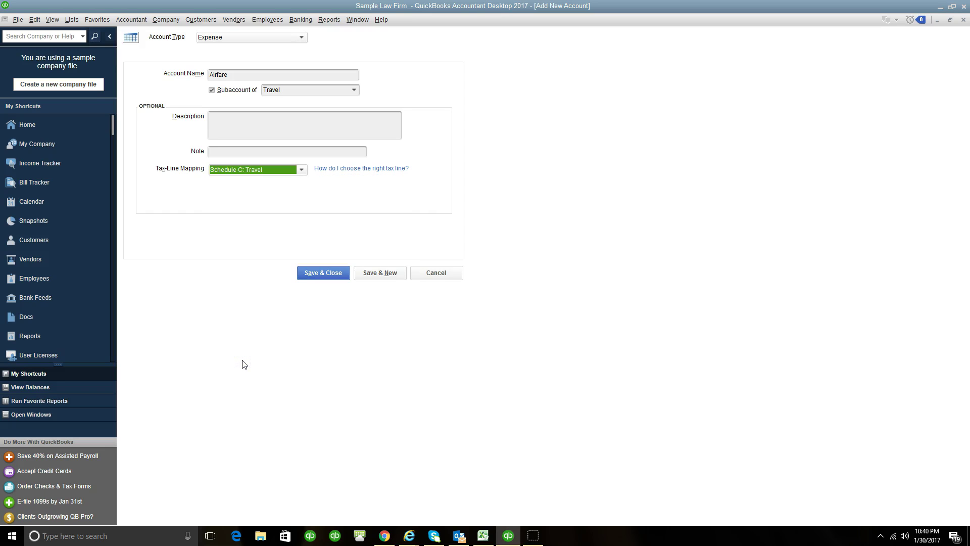
- Check the travel expense line on the Schedule C form in Chrome, then return to QuickBooks and save the Airfare account
click(385, 536)
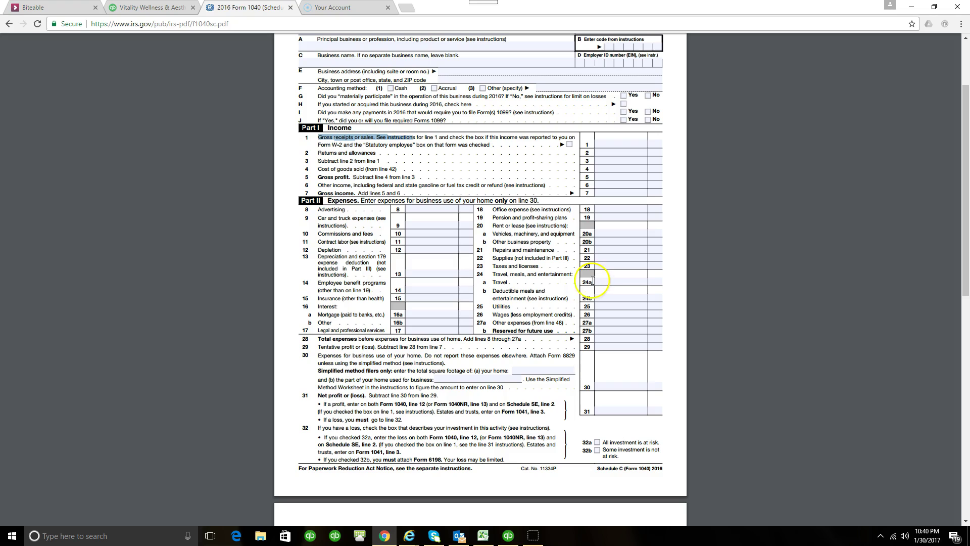
scroll(480, 520, down, 3)
click(505, 538)
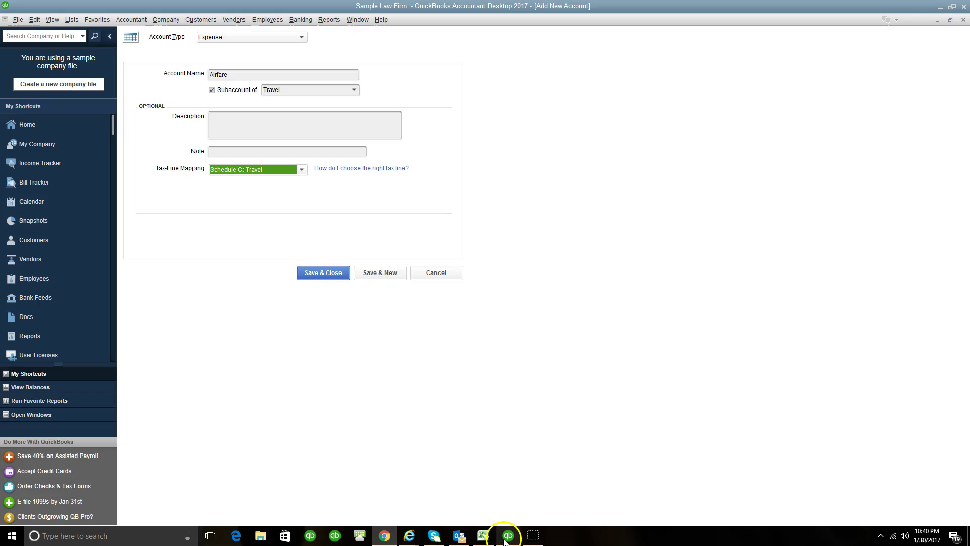
click(322, 280)
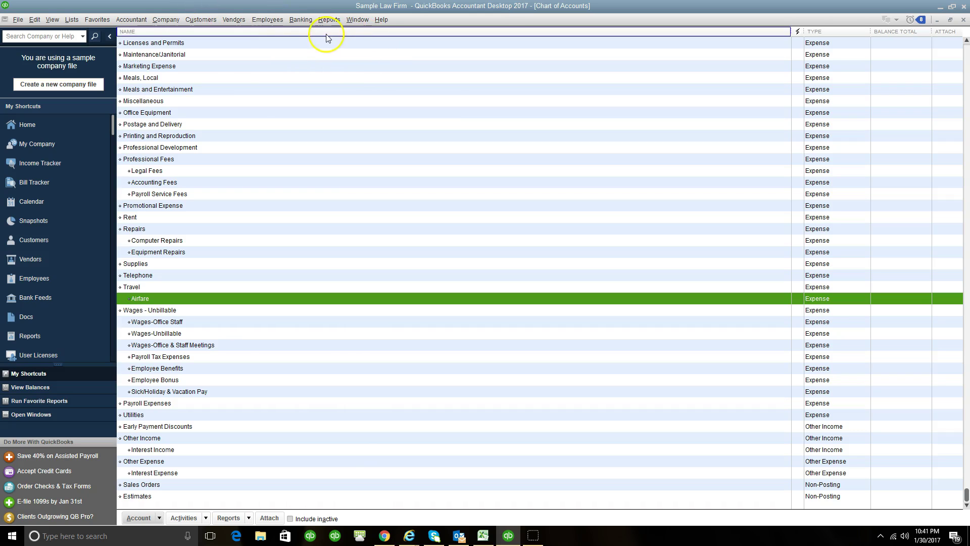
- Run the Income Tax Summary report and set its date range to This Tax Year
click(328, 19)
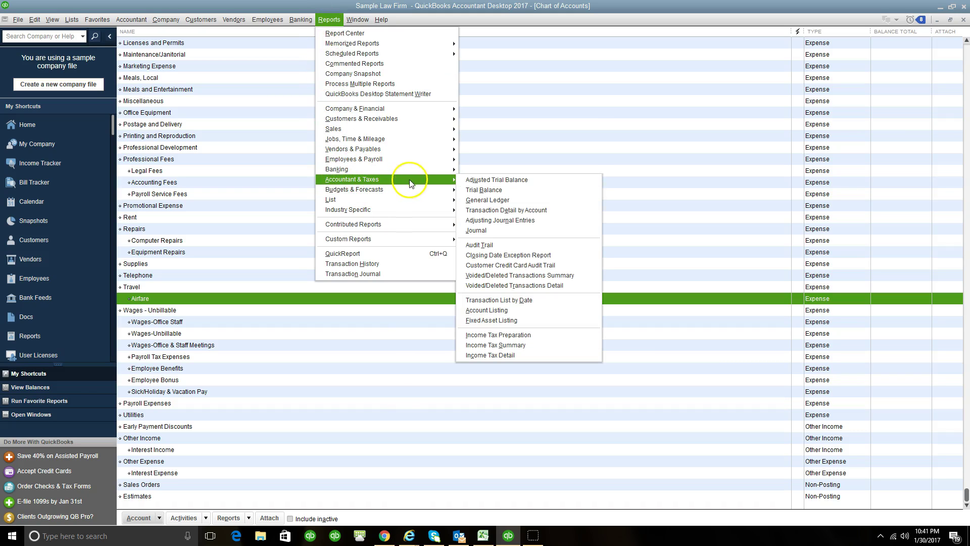
click(495, 347)
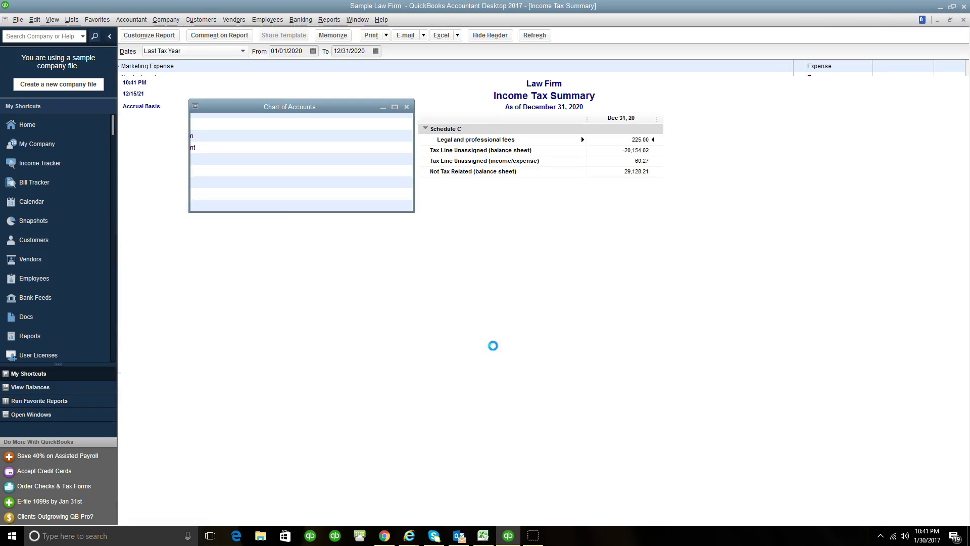
click(385, 155)
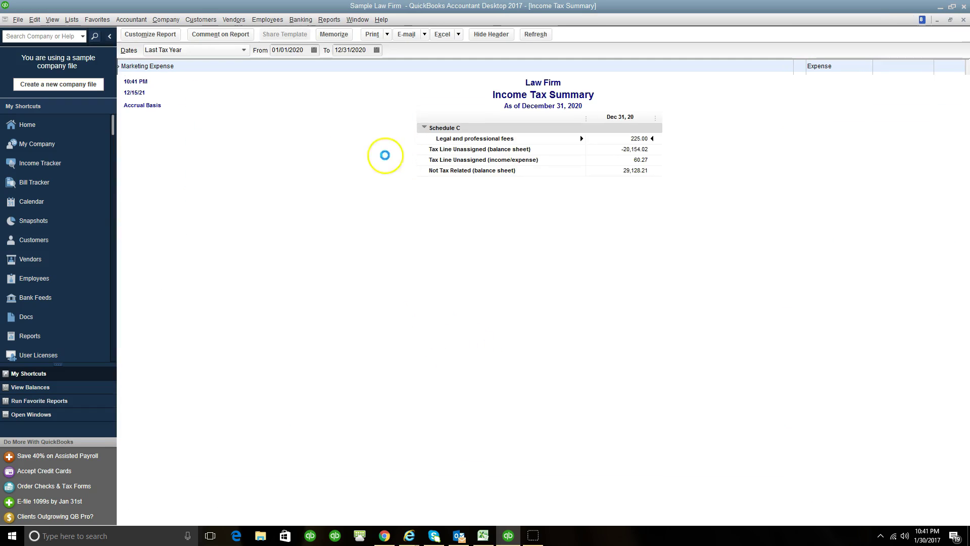
click(239, 53)
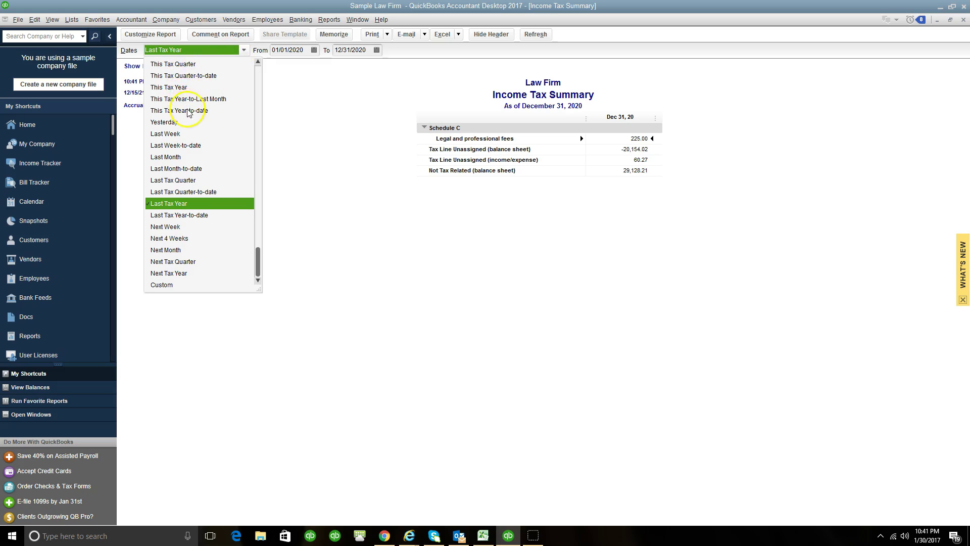
click(178, 89)
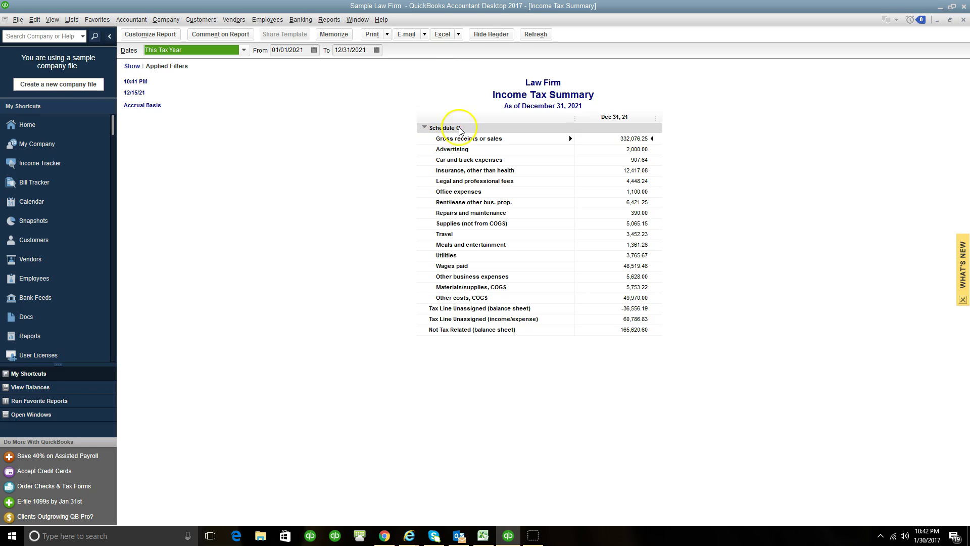
- Compare the Schedule C lines in the Income Tax Summary report with the lines on the Schedule C form in Chrome
click(385, 537)
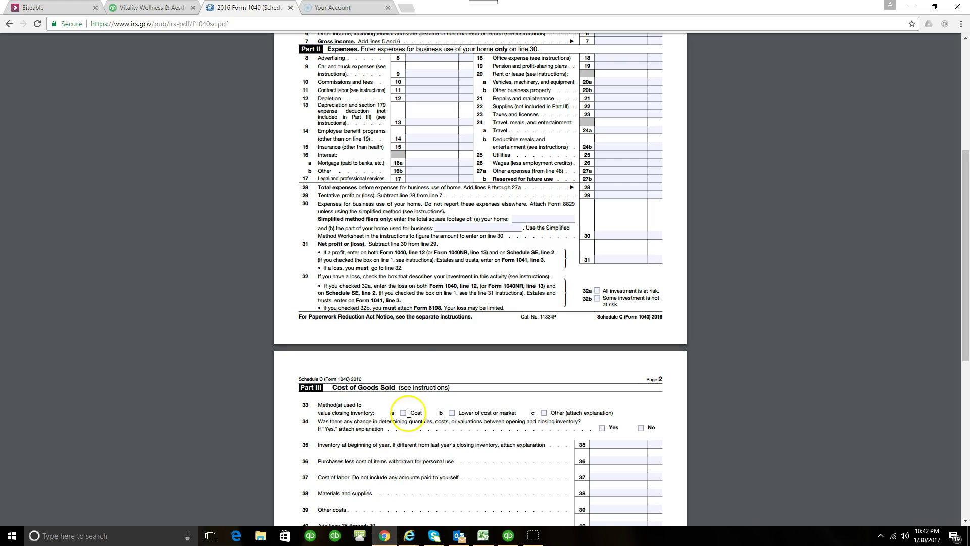
scroll(835, 271, up, 10)
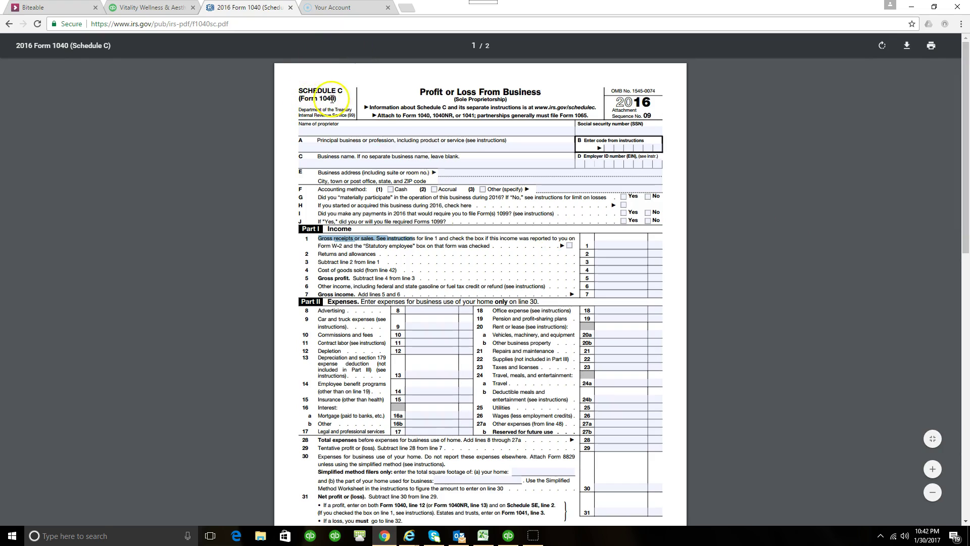
click(507, 536)
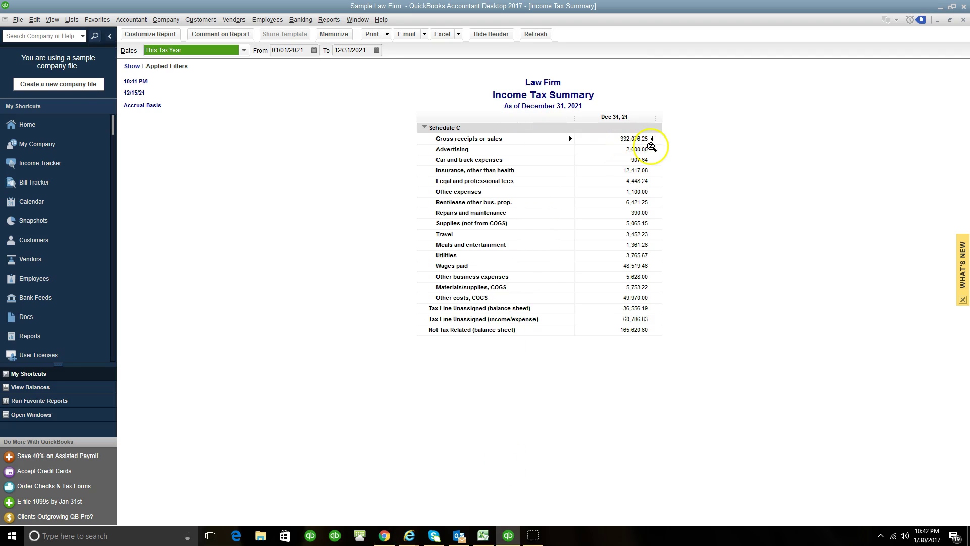
click(385, 536)
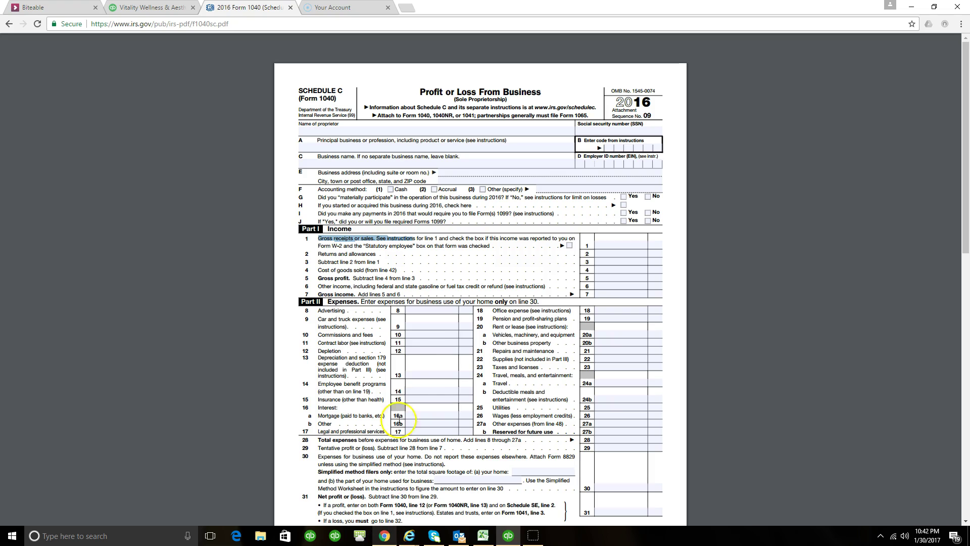
click(508, 536)
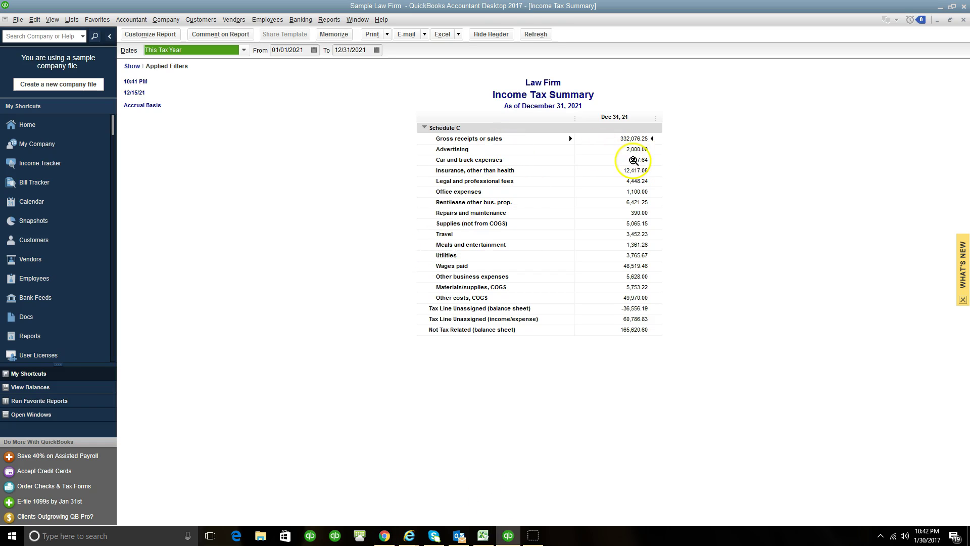
click(396, 539)
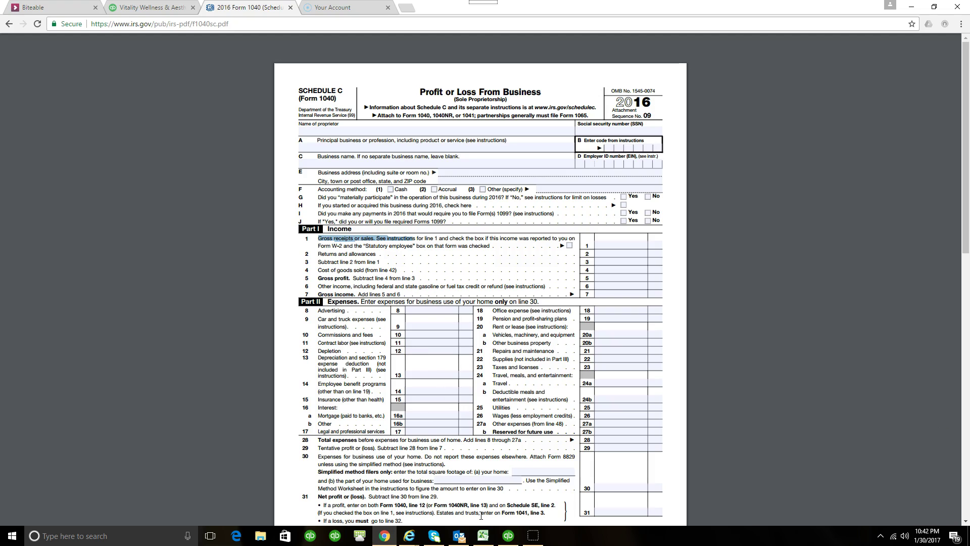
click(508, 535)
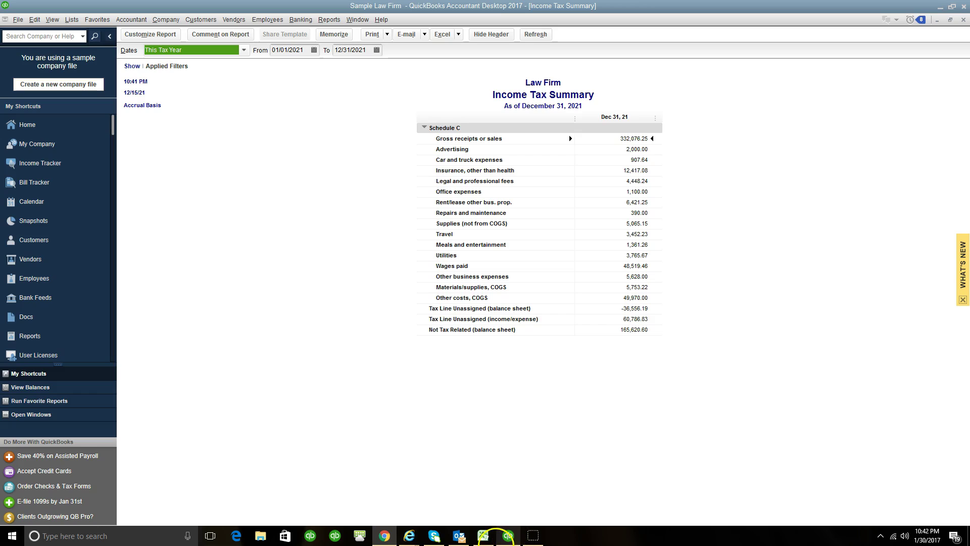
- Open the options for e-mailing the Income Tax Summary report
click(425, 34)
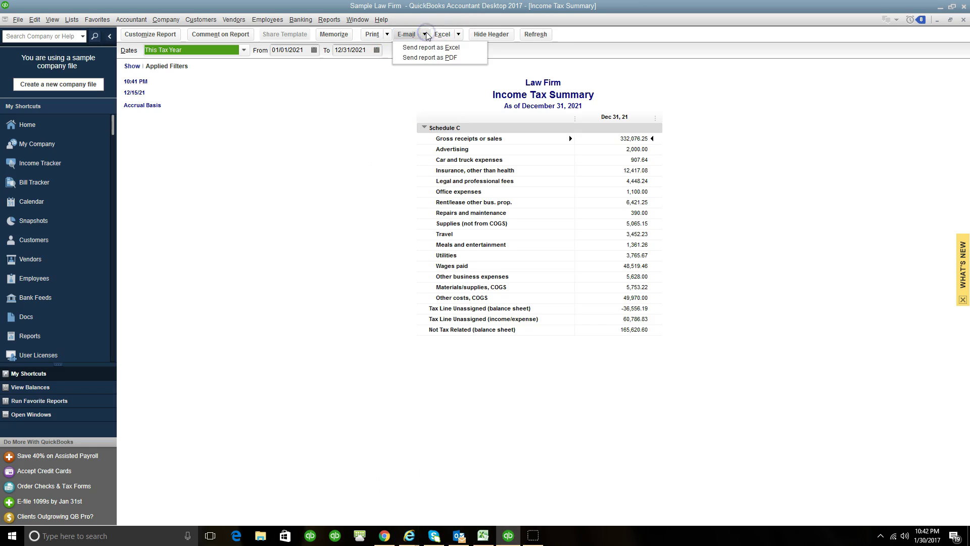